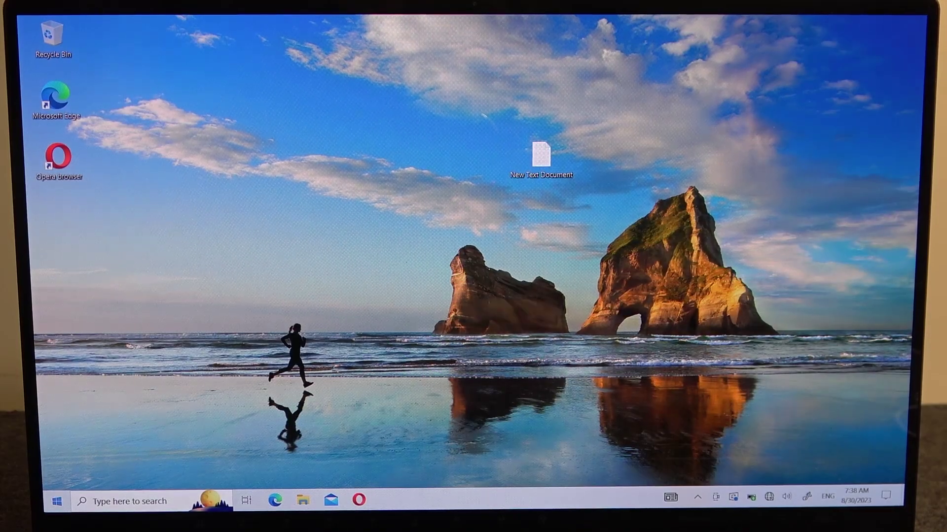
Reach the Personalisation Colours page from the Start menu's Settings app
{"action": "left_click", "coordinate": [57, 501]}
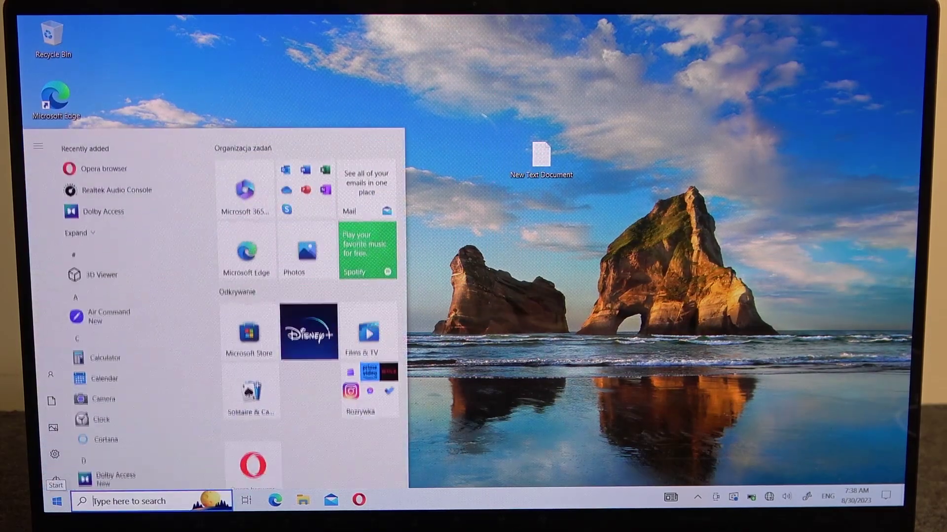
{"action": "left_click", "coordinate": [42, 453]}
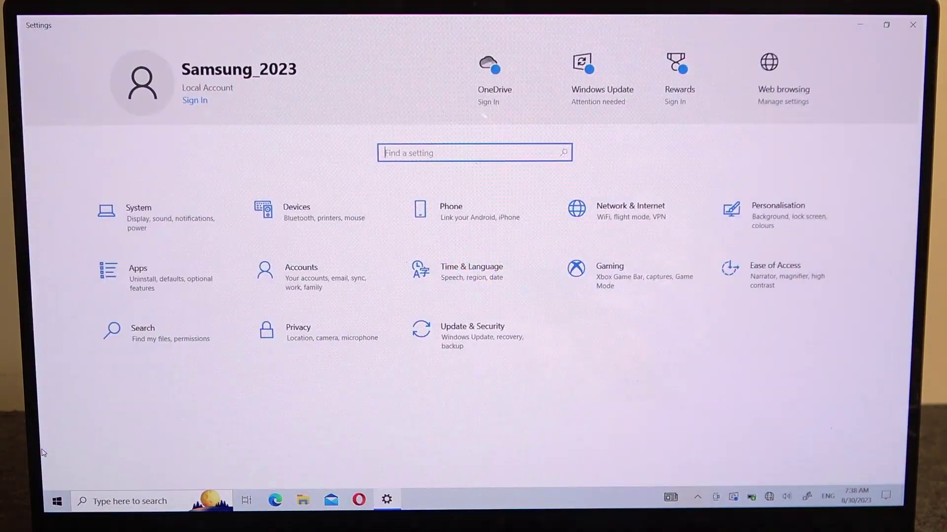
{"action": "left_click", "coordinate": [768, 218]}
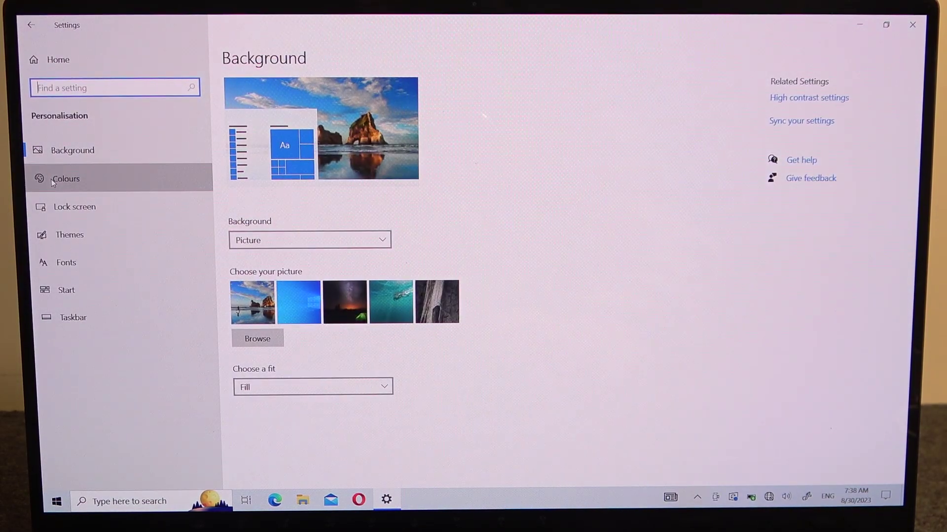
{"action": "left_click", "coordinate": [54, 183]}
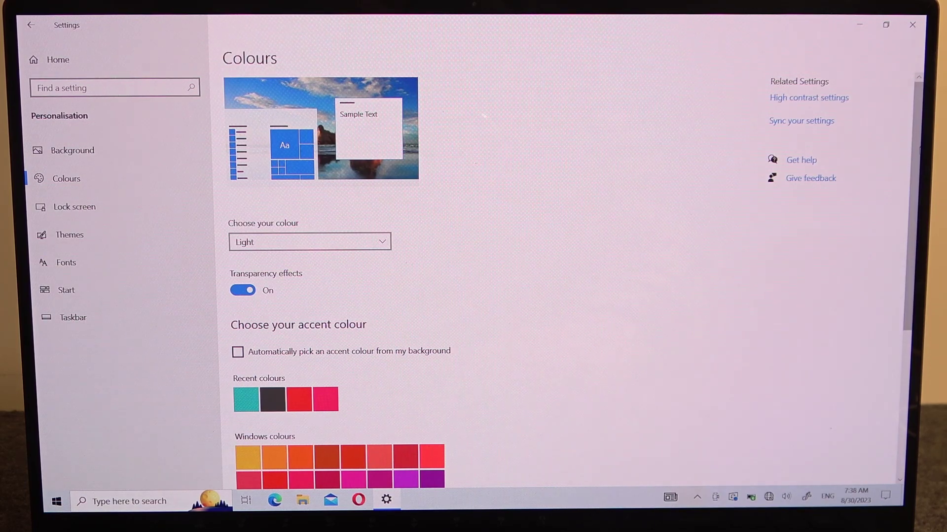
Choose Custom colour with Dark Windows mode, Dark app mode and transparency effects on
{"action": "left_click", "coordinate": [328, 238]}
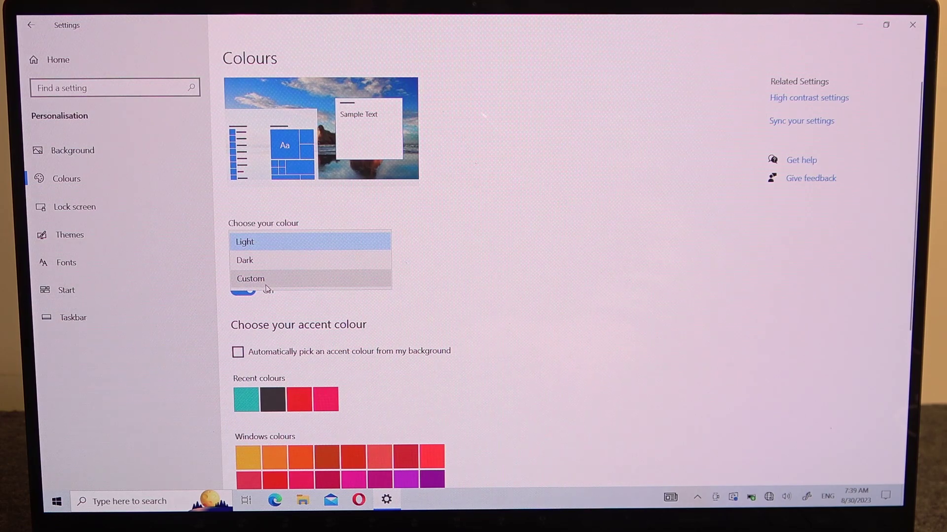
{"action": "left_click", "coordinate": [260, 282]}
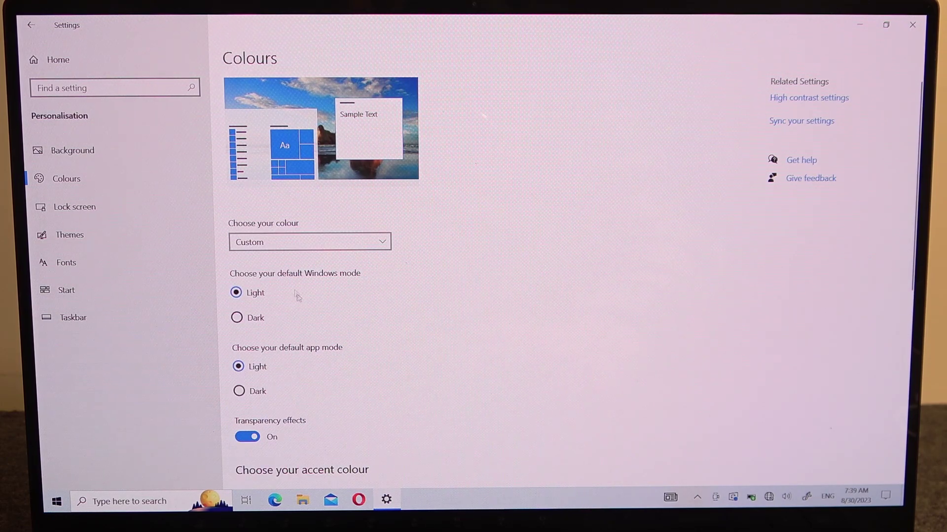
{"action": "left_click", "coordinate": [238, 317]}
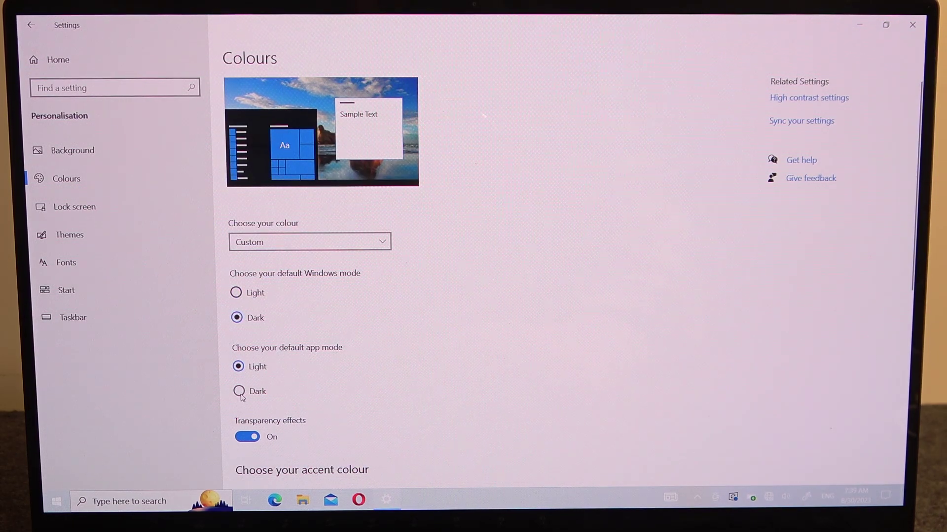
{"action": "left_click", "coordinate": [240, 393]}
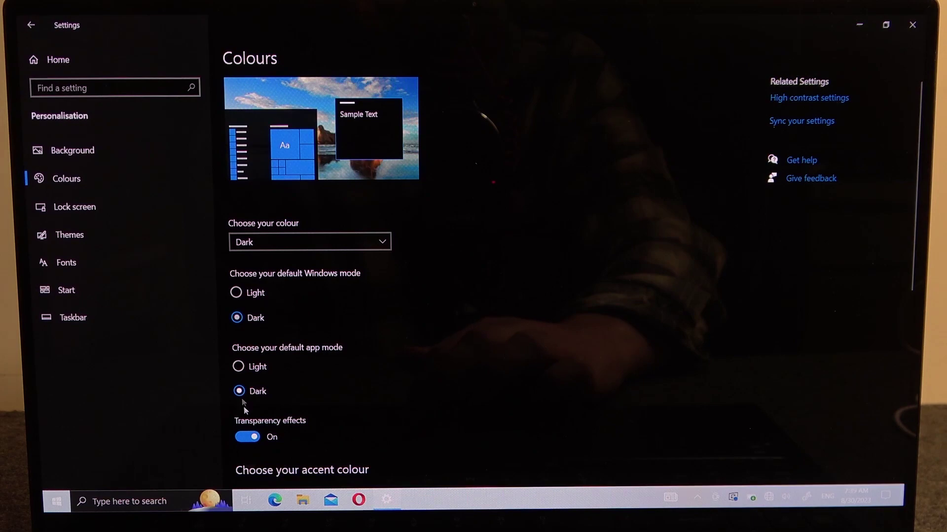
{"action": "left_click", "coordinate": [248, 438]}
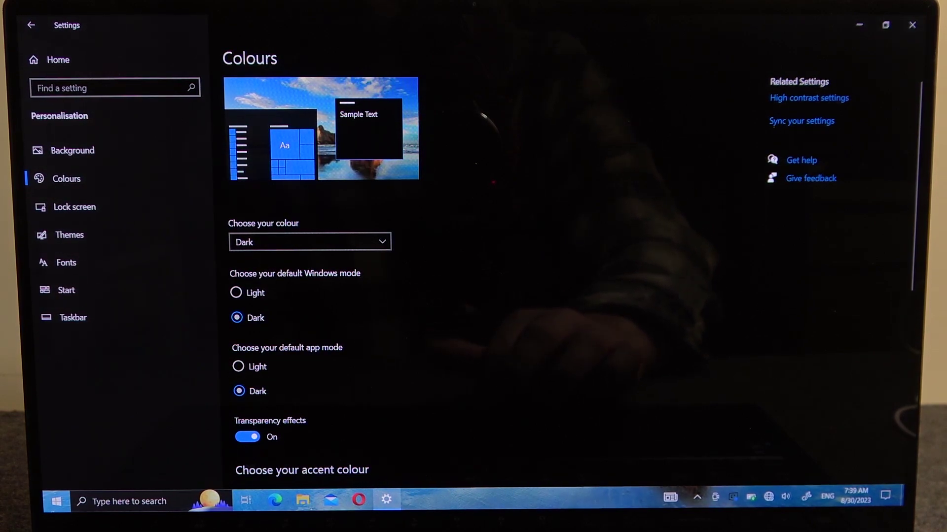
{"action": "scroll", "coordinate": [883, 227], "scroll_direction": "down", "scroll_amount": 2}
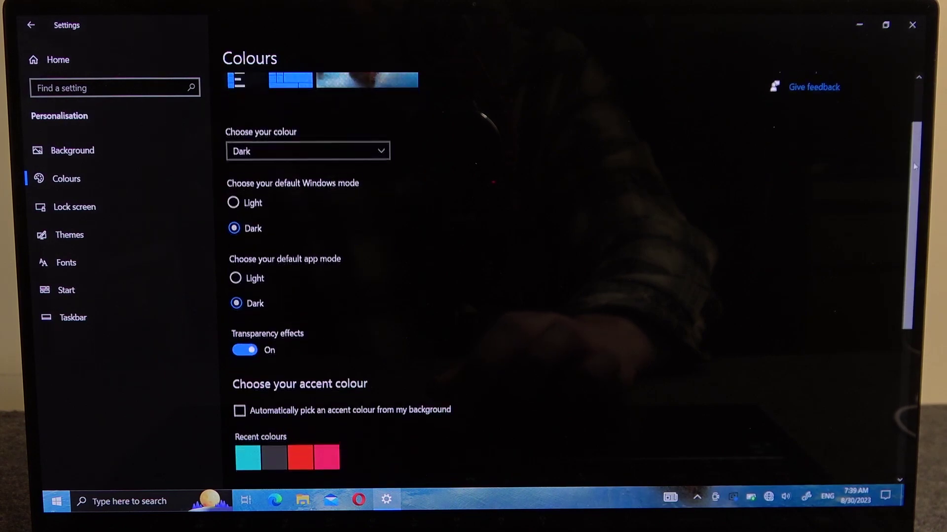
{"action": "scroll", "coordinate": [883, 227], "scroll_direction": "down", "scroll_amount": 3}
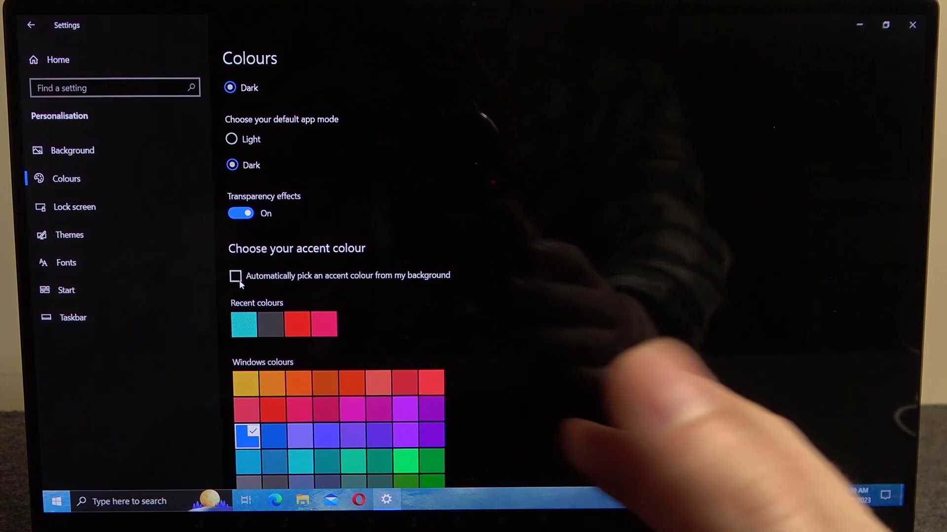
Disable automatic accent picking, choose the red accent swatch, then move to Lock screen settings
{"action": "left_click", "coordinate": [237, 278]}
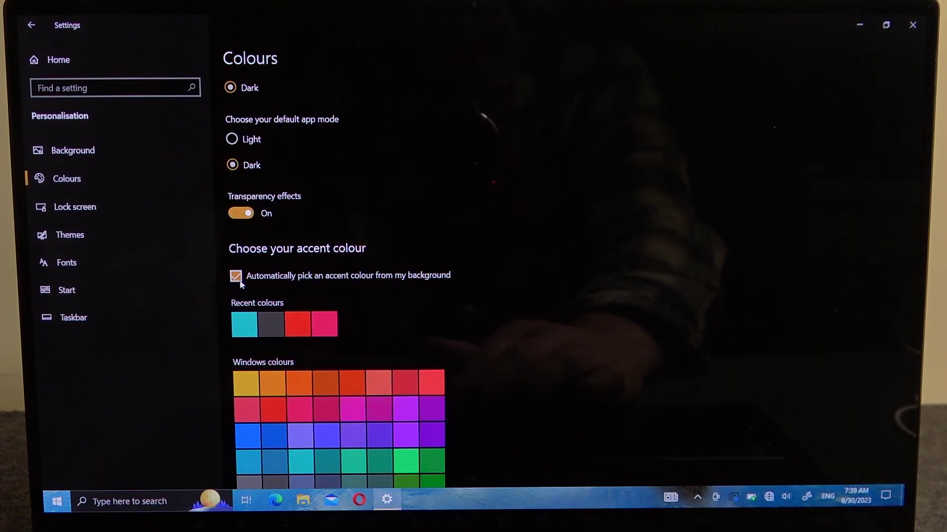
{"action": "left_click", "coordinate": [235, 277]}
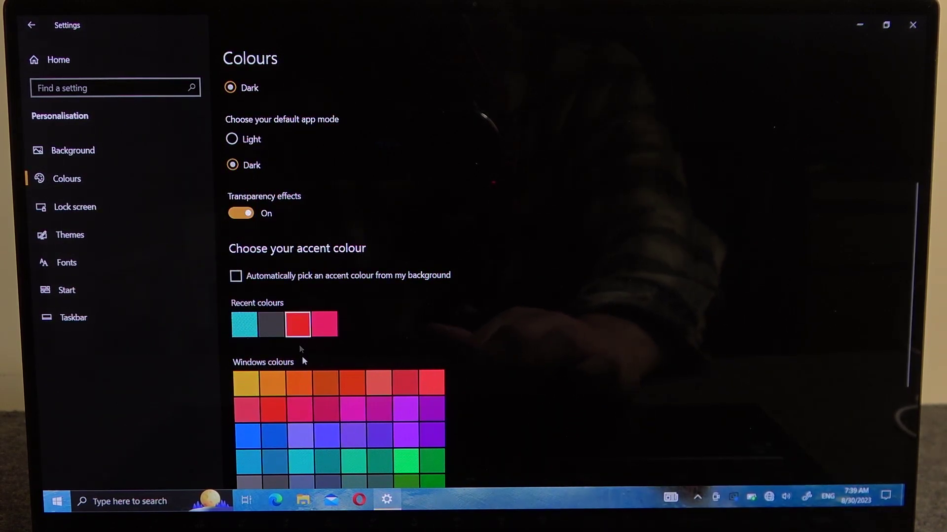
{"action": "left_click", "coordinate": [277, 406]}
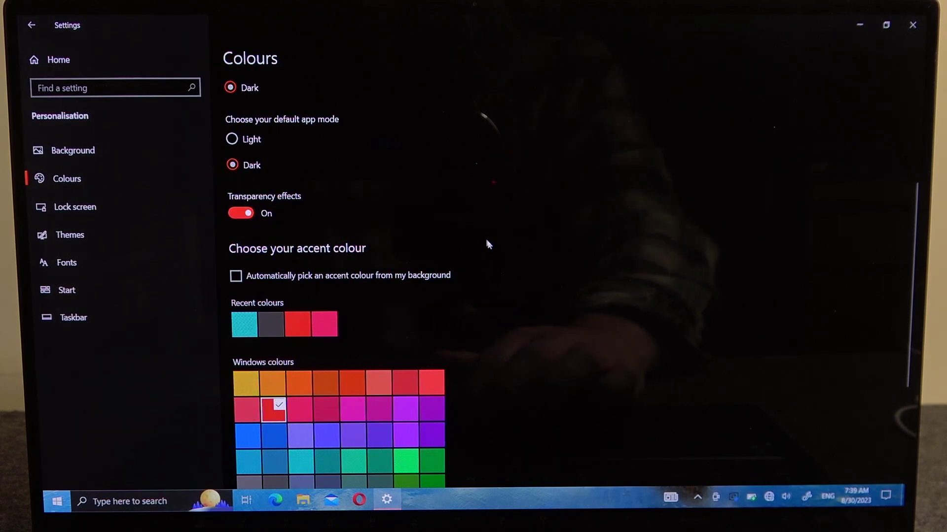
{"action": "left_click", "coordinate": [175, 208]}
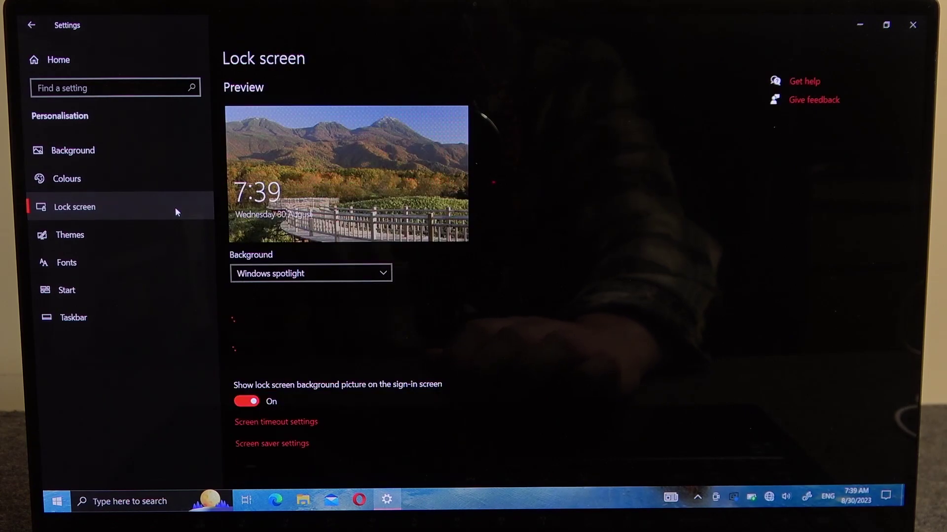